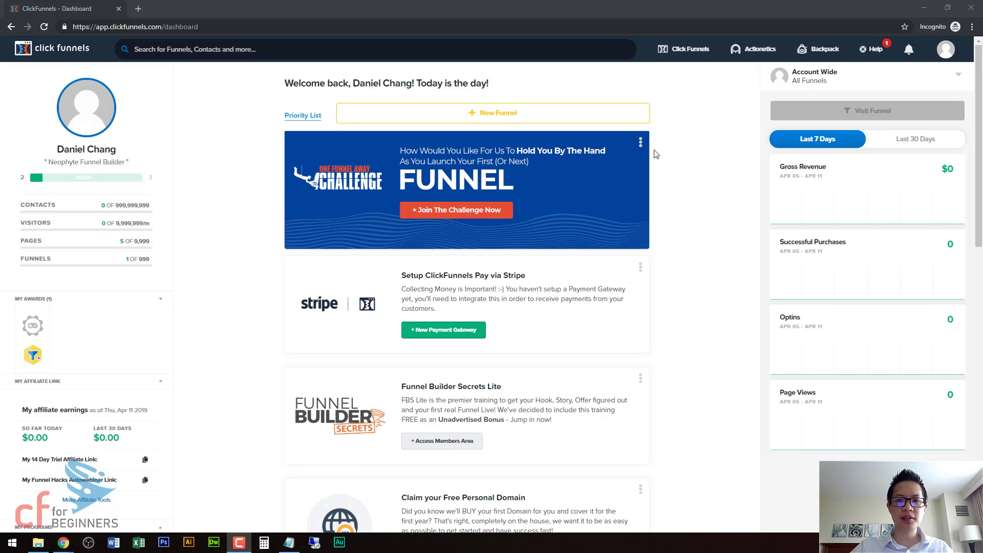
- Open the Two Step Order page of the JASON Two Step Tripwire Funnel for editing
mouse_move(666, 51)
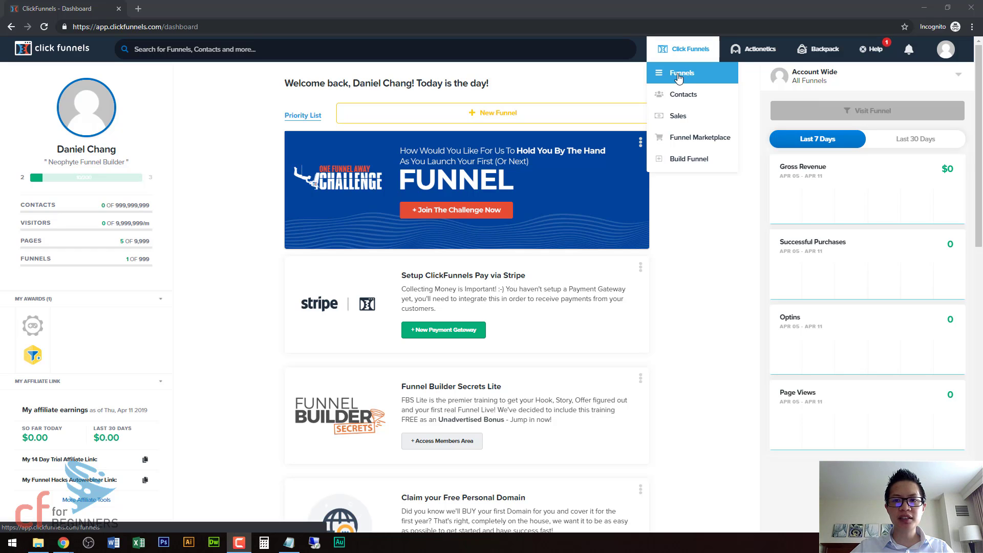
click(679, 77)
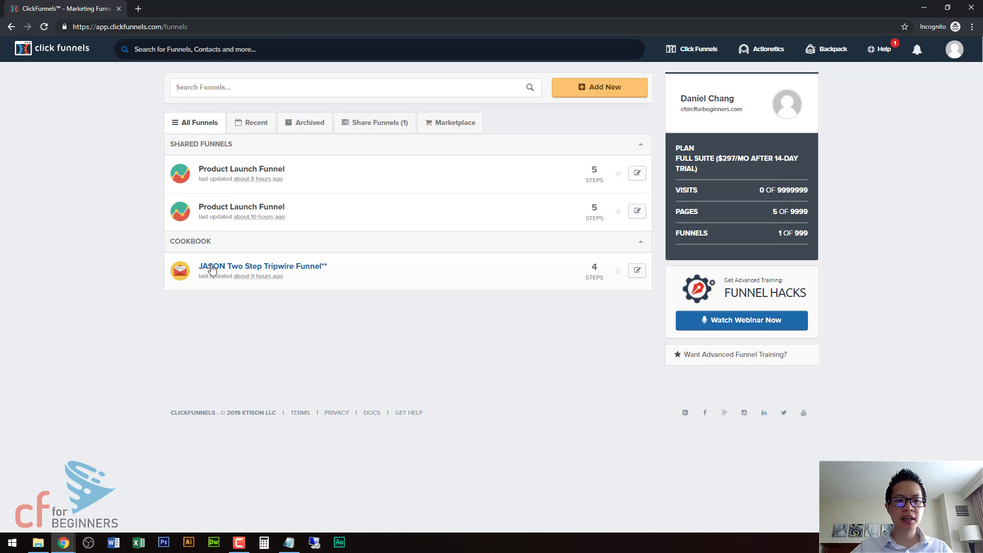
click(263, 270)
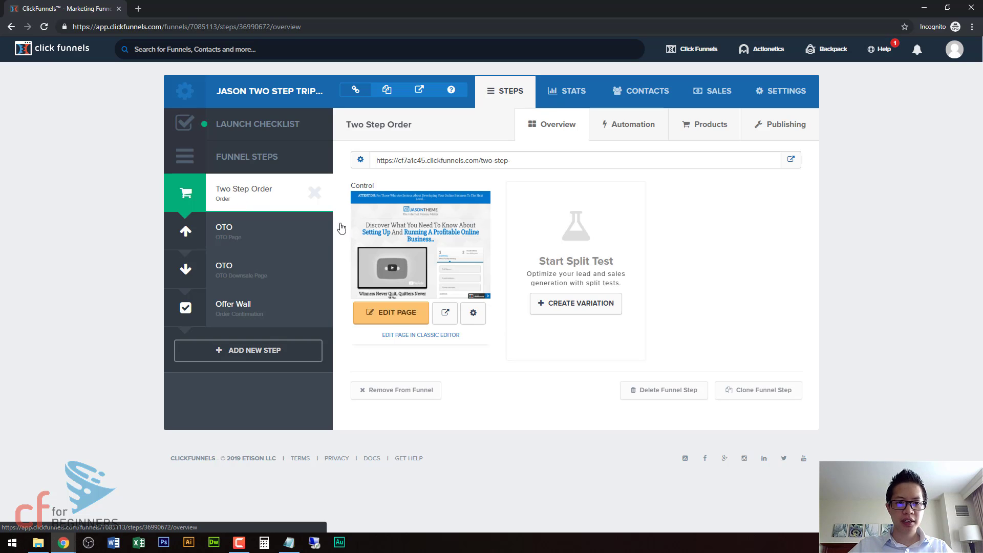
click(390, 316)
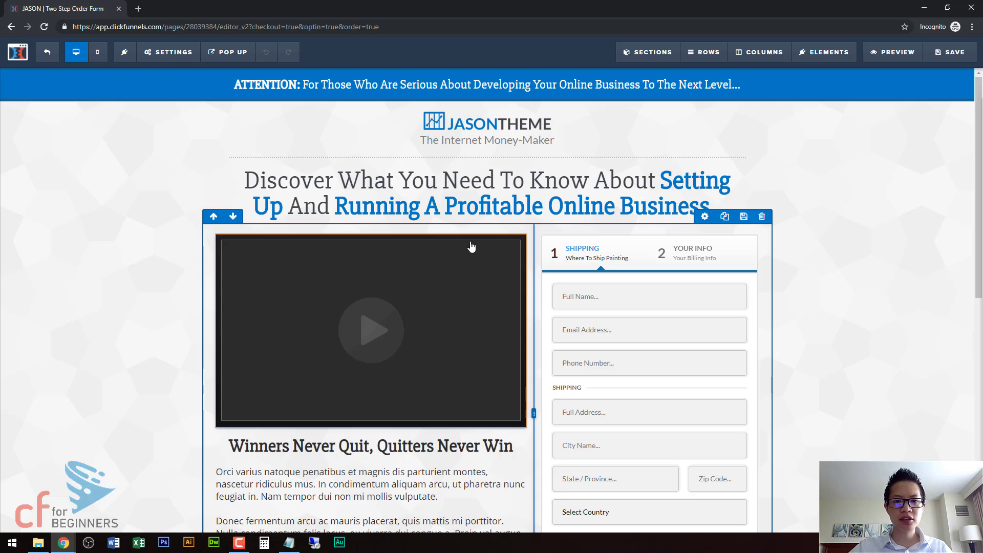
- Examine the order page's layout from the attention bar and order form down to the testimonials and footer
scroll(917, 224, down, 5)
scroll(918, 228, down, 4)
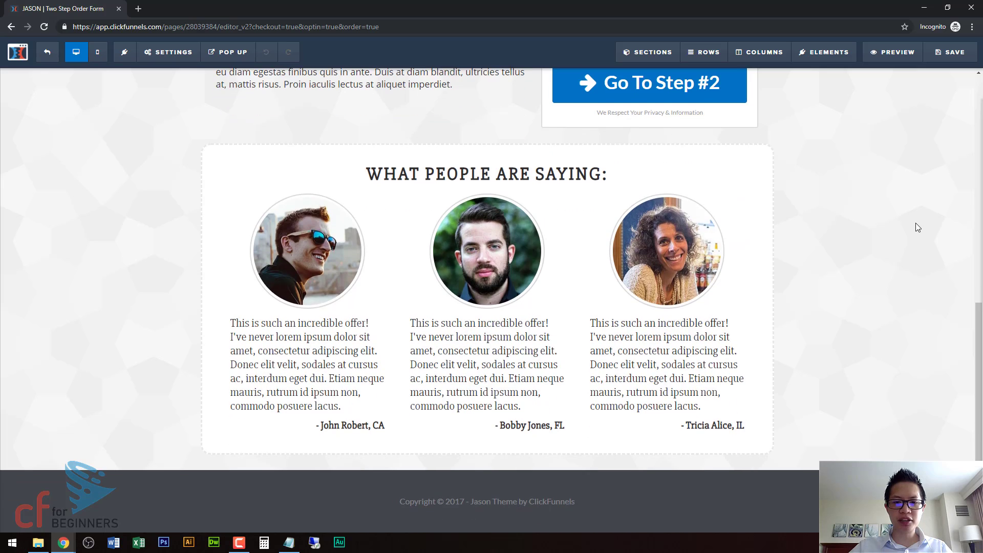
scroll(918, 227, up, 10)
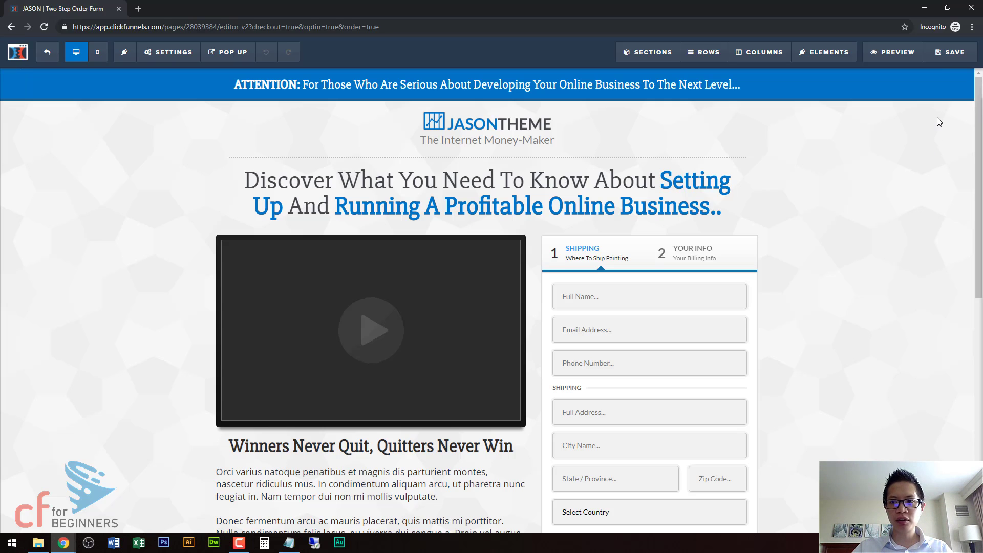
scroll(902, 273, down, 4)
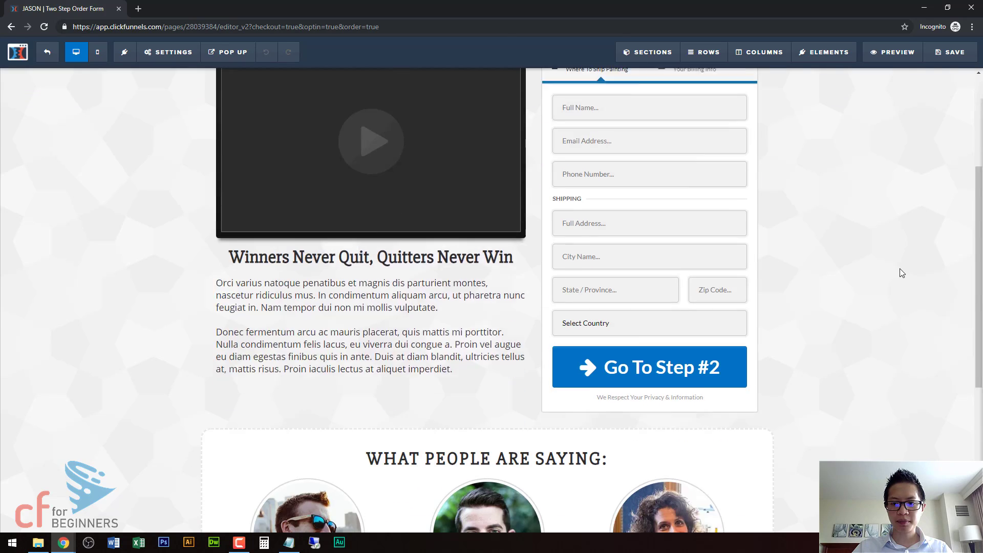
scroll(897, 279, down, 5)
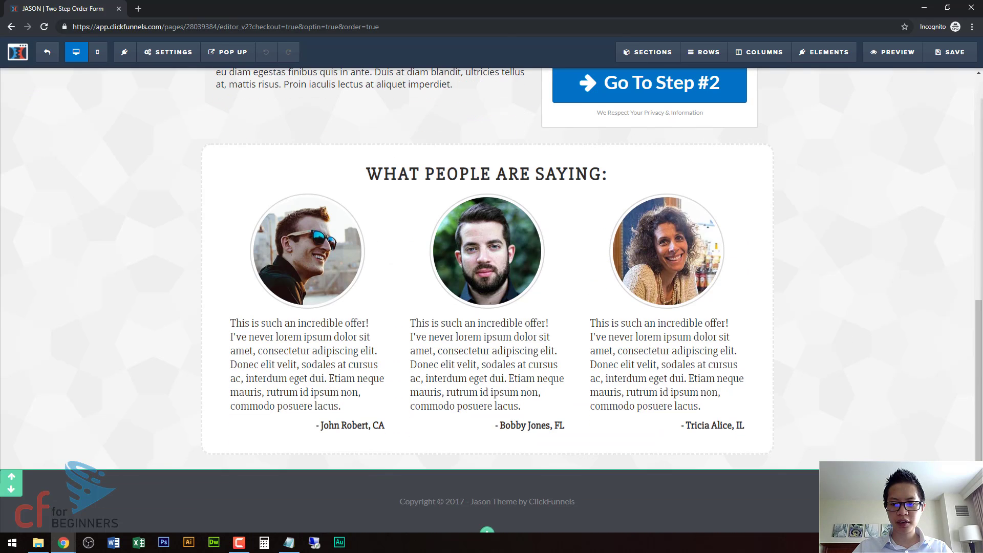
scroll(900, 259, up, 10)
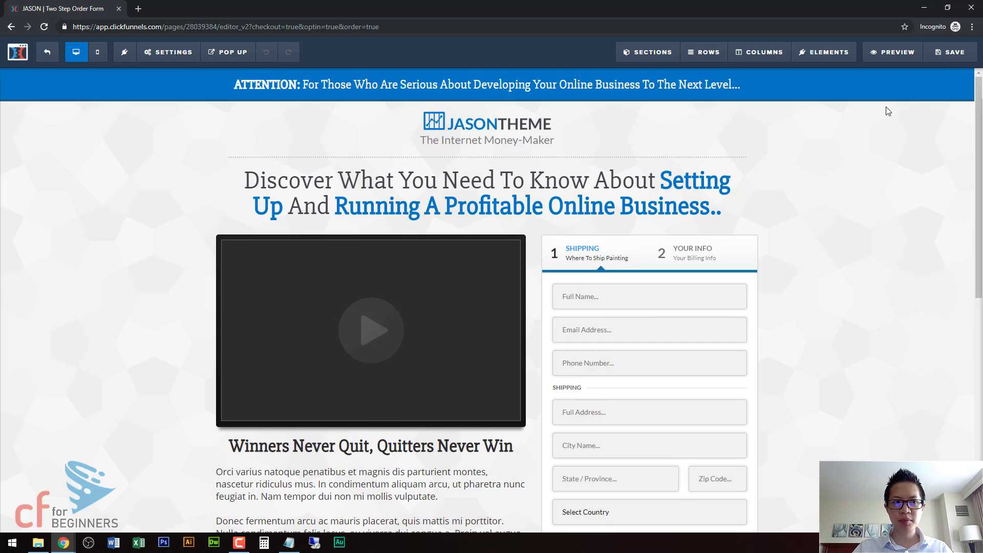
scroll(892, 287, down, 10)
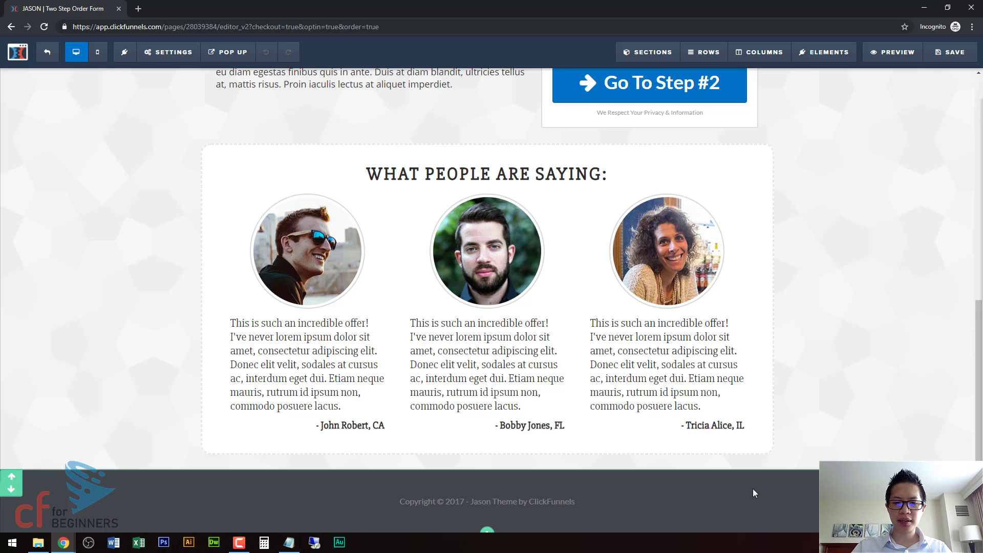
scroll(880, 411, up, 10)
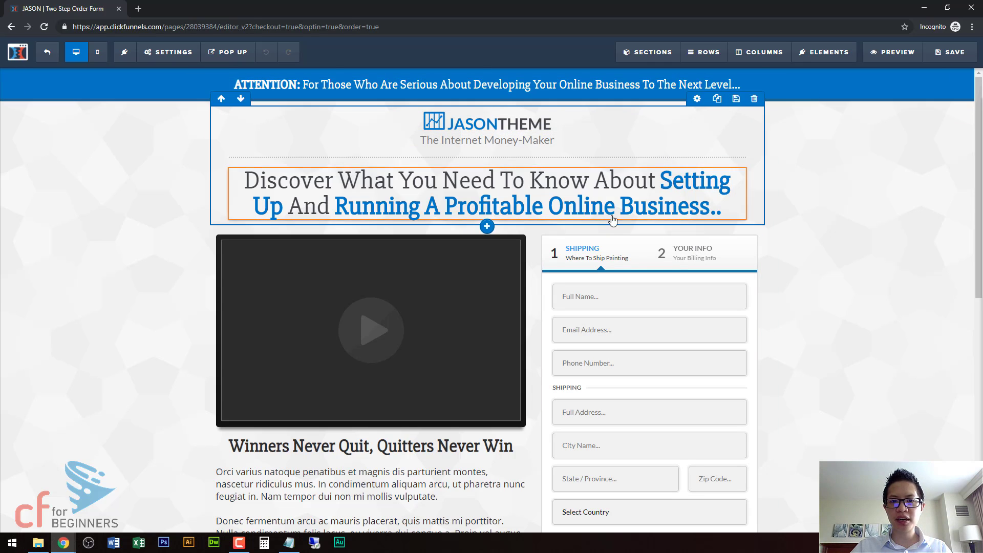
- Delete all four sections of the page: the attention bar, main order content, testimonials and copyright footer
click(963, 114)
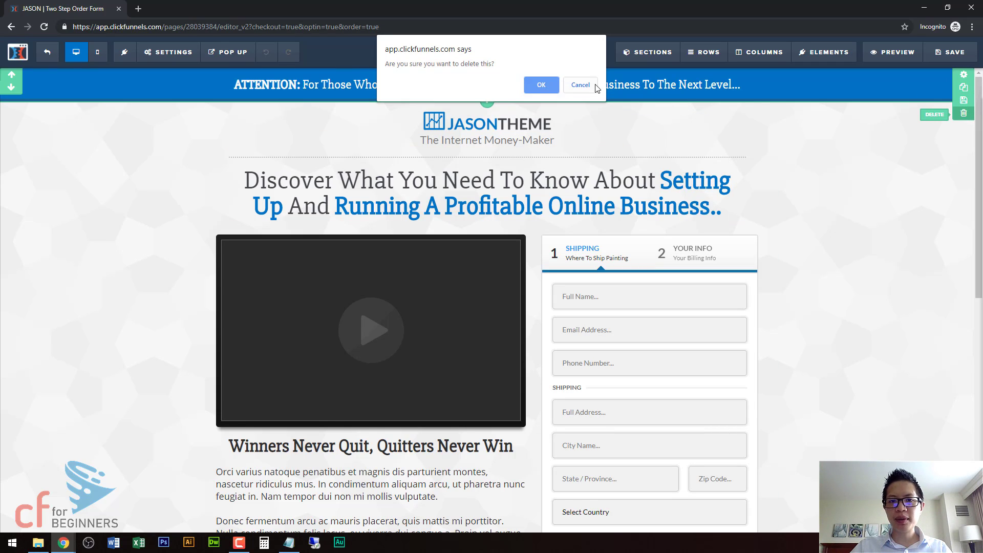
click(547, 91)
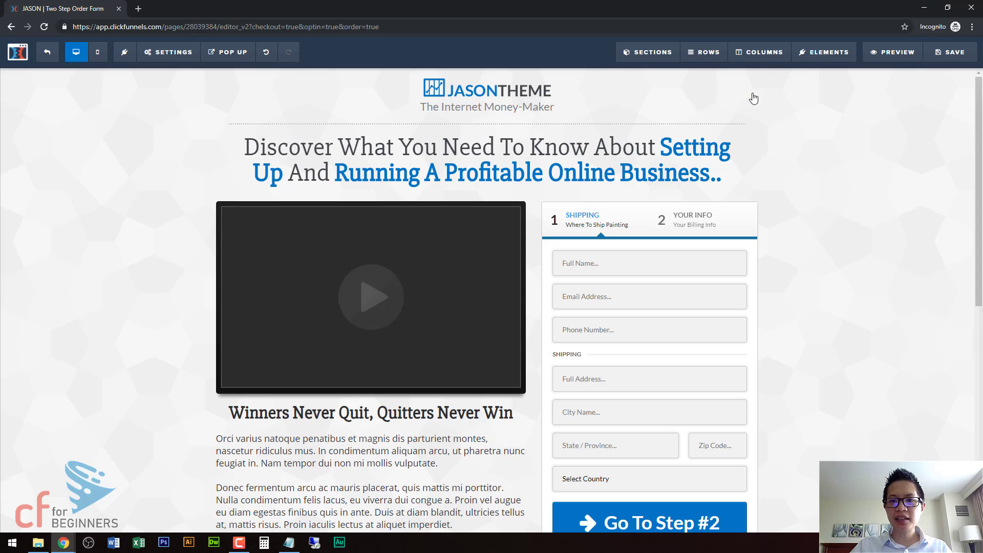
click(763, 113)
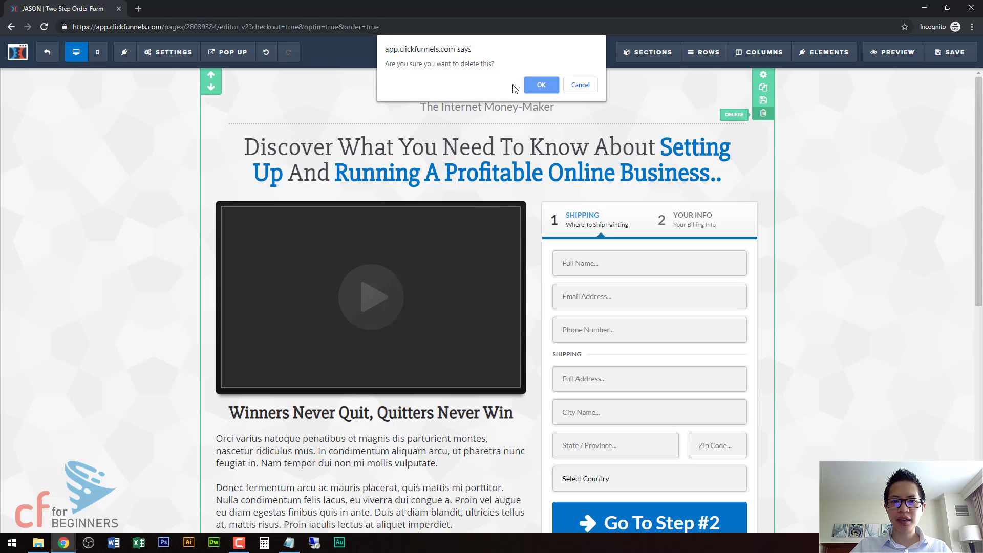
click(542, 86)
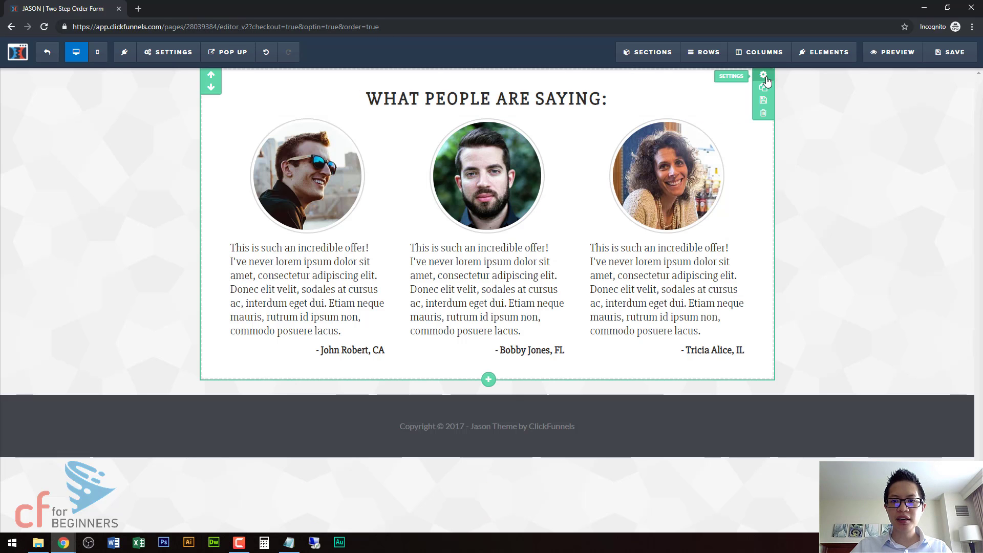
click(763, 113)
click(535, 84)
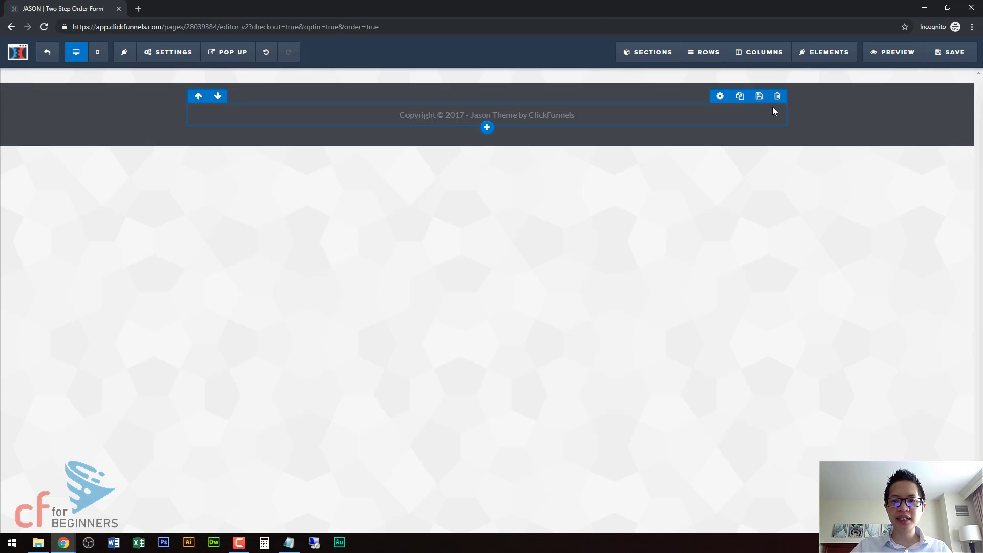
click(963, 133)
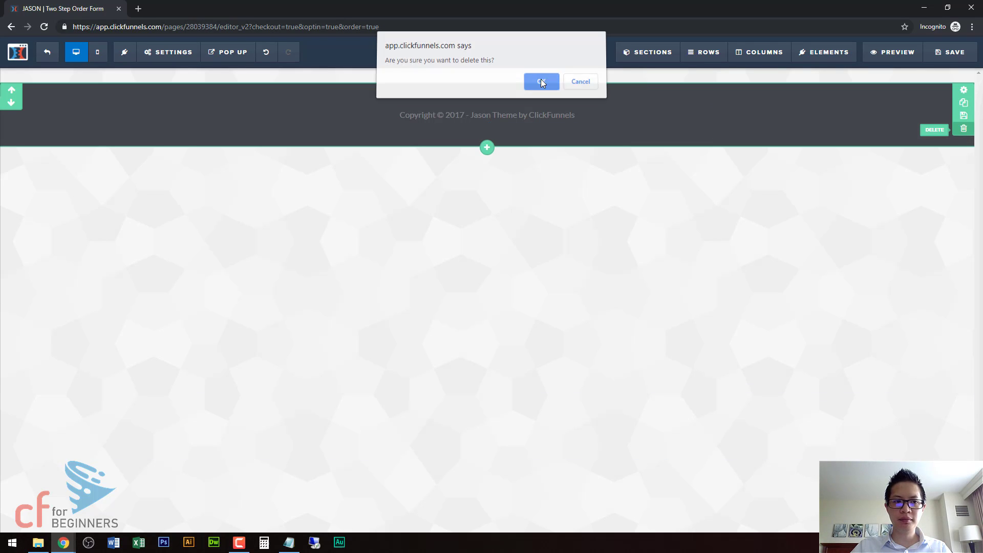
click(540, 79)
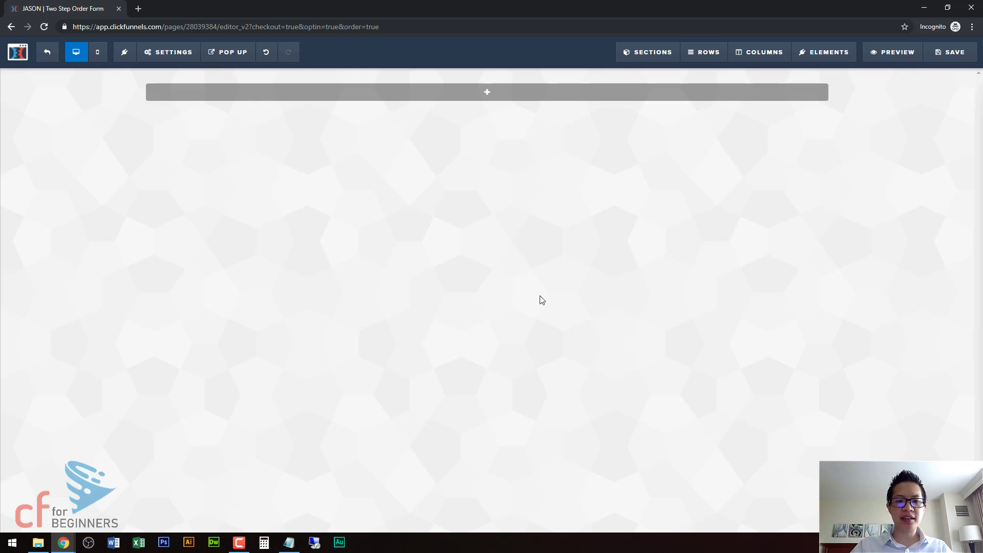
- Remove the background image from the page
click(163, 57)
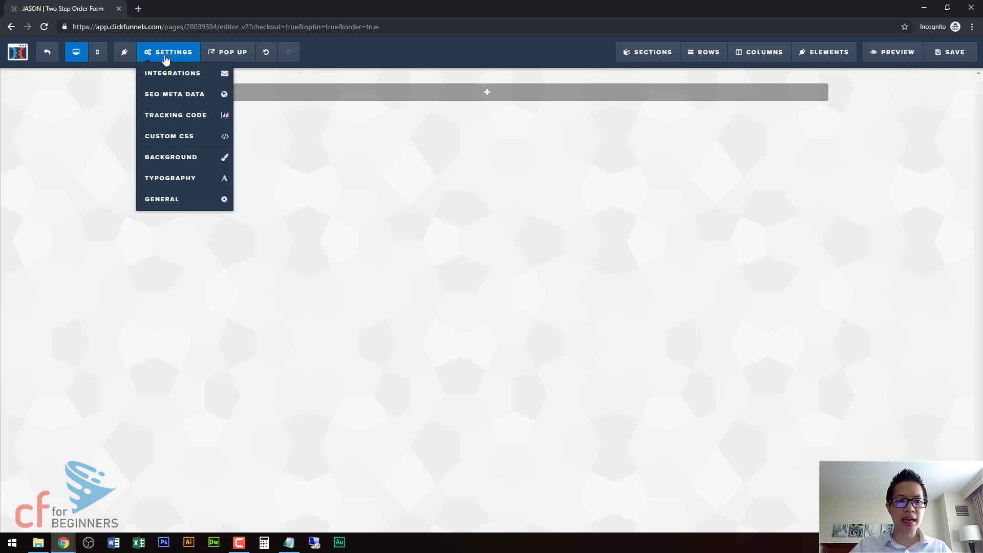
click(180, 157)
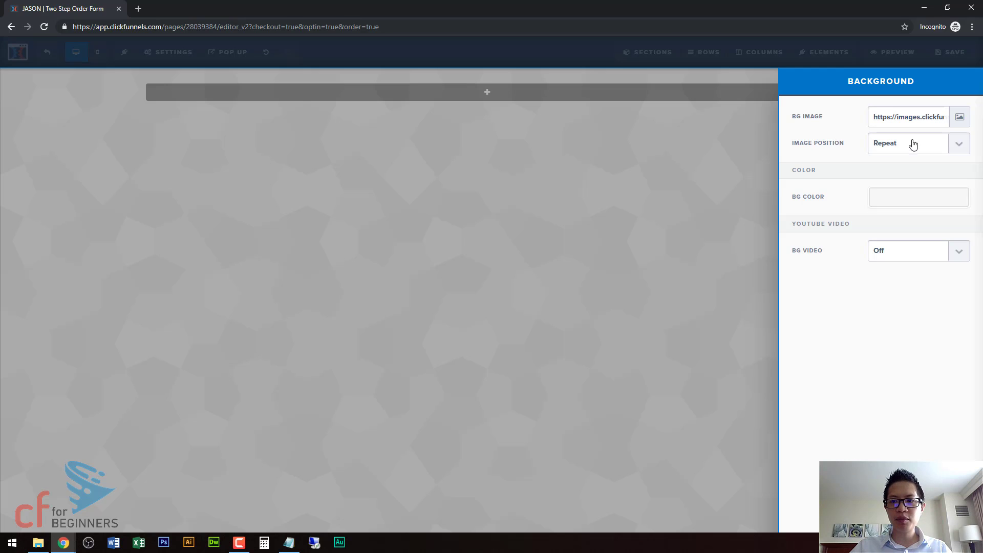
triple_click(944, 112)
key(BackSpace)
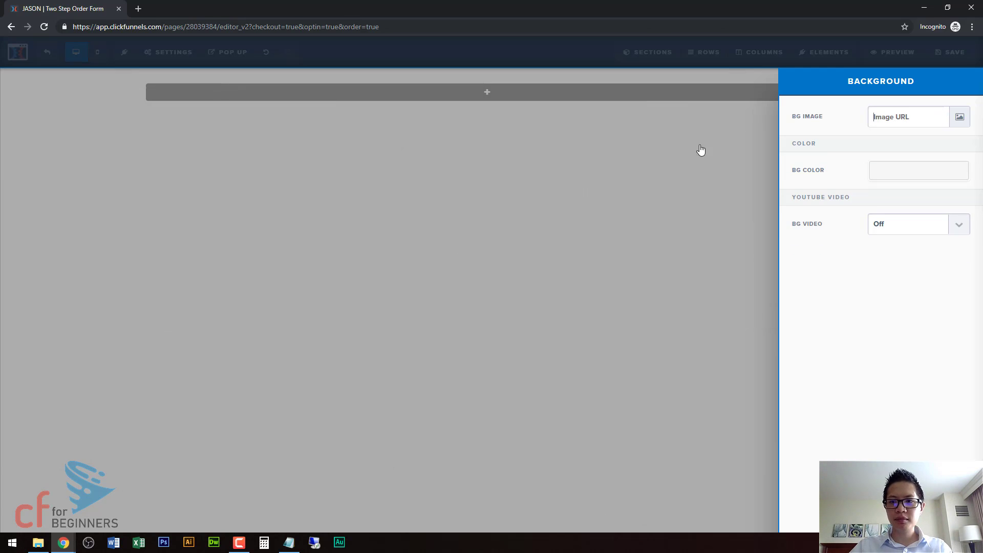
click(661, 167)
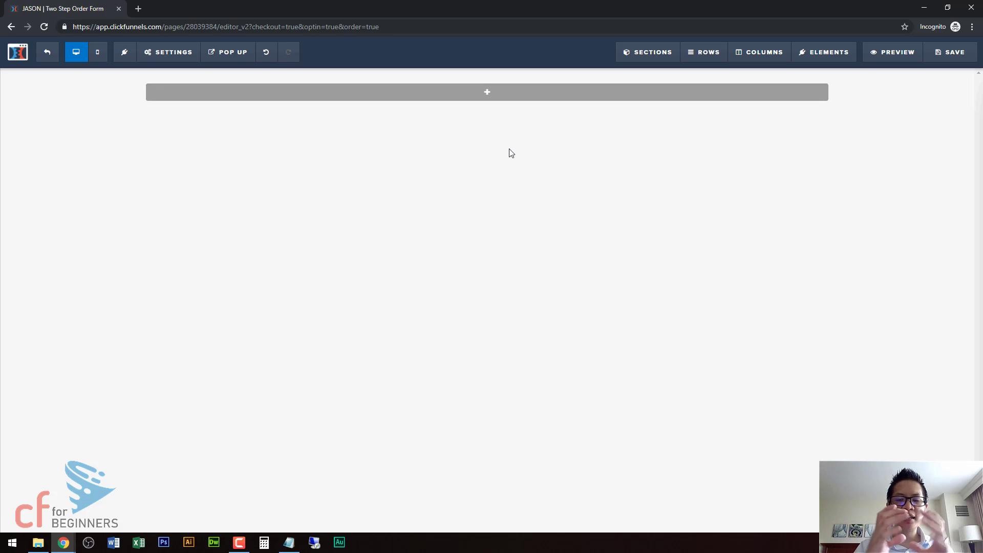
- Add a full-width section to the empty page
click(479, 93)
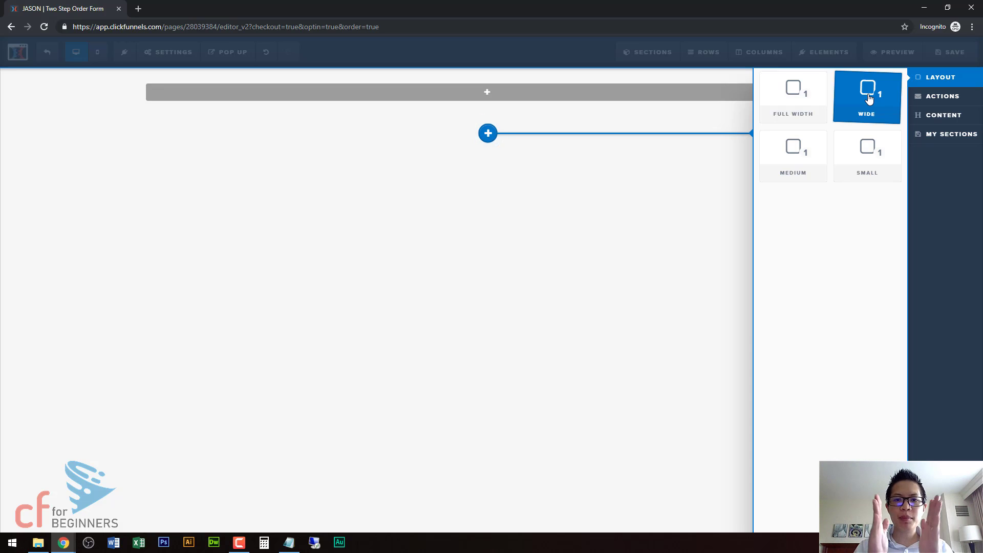
click(801, 106)
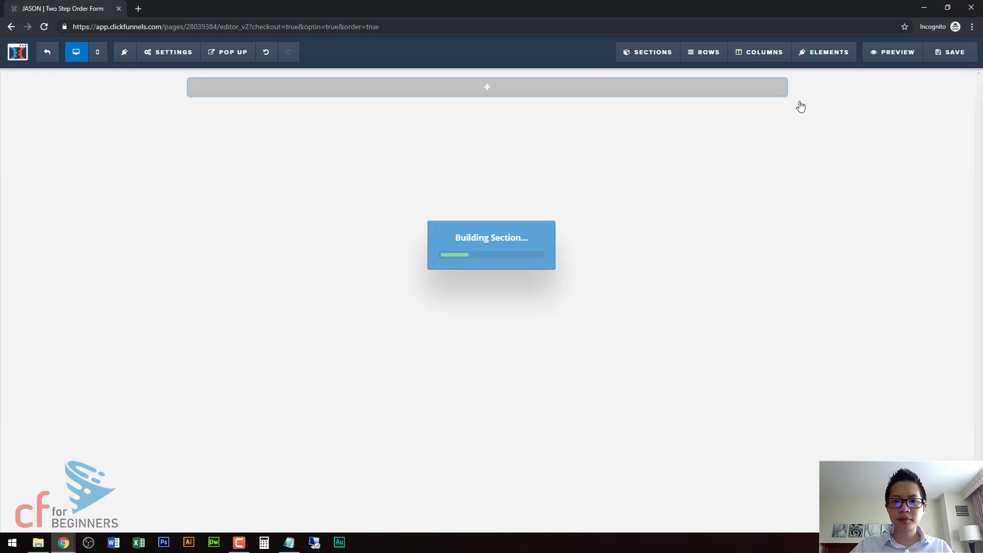
- Try adding a small section below the full-width section, and delete it again
mouse_move(929, 106)
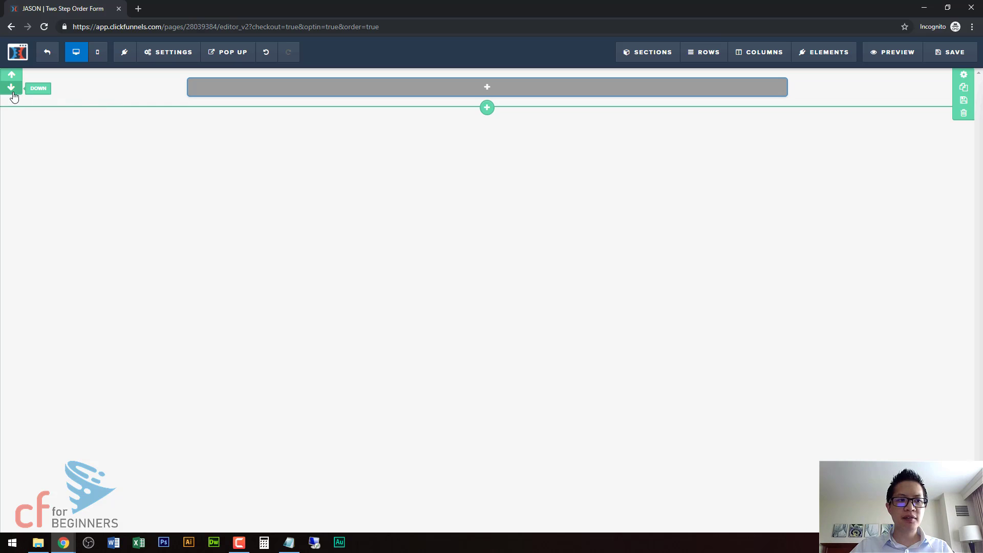
click(488, 108)
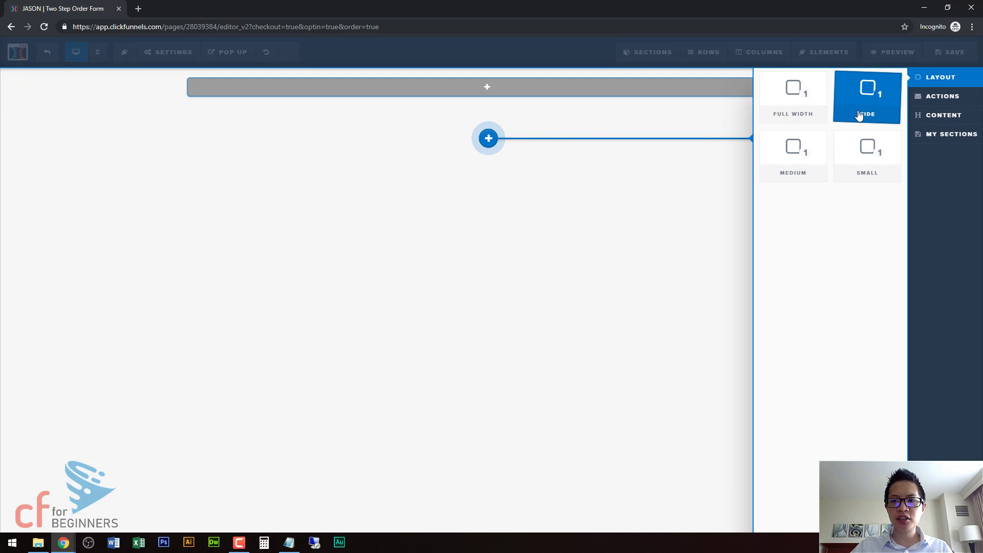
click(858, 156)
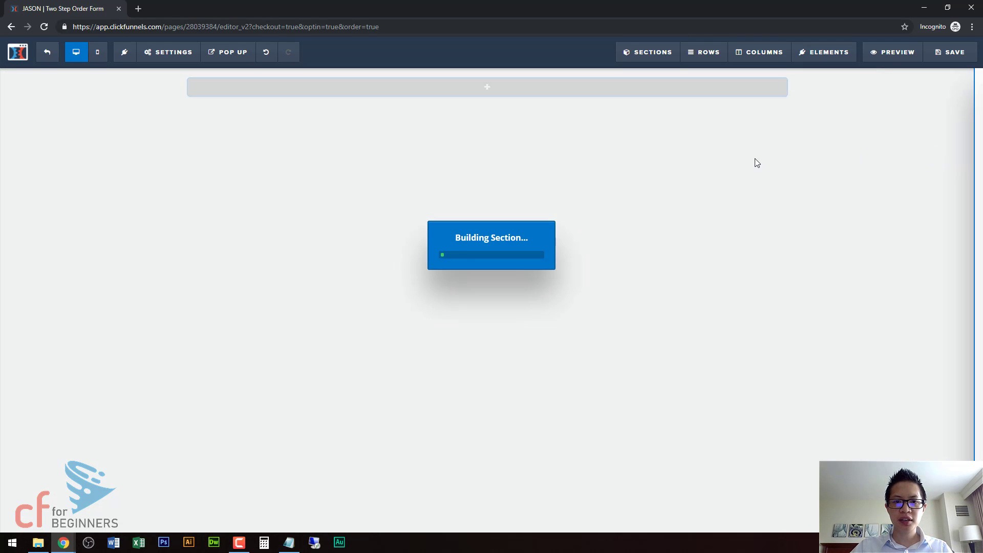
mouse_move(659, 125)
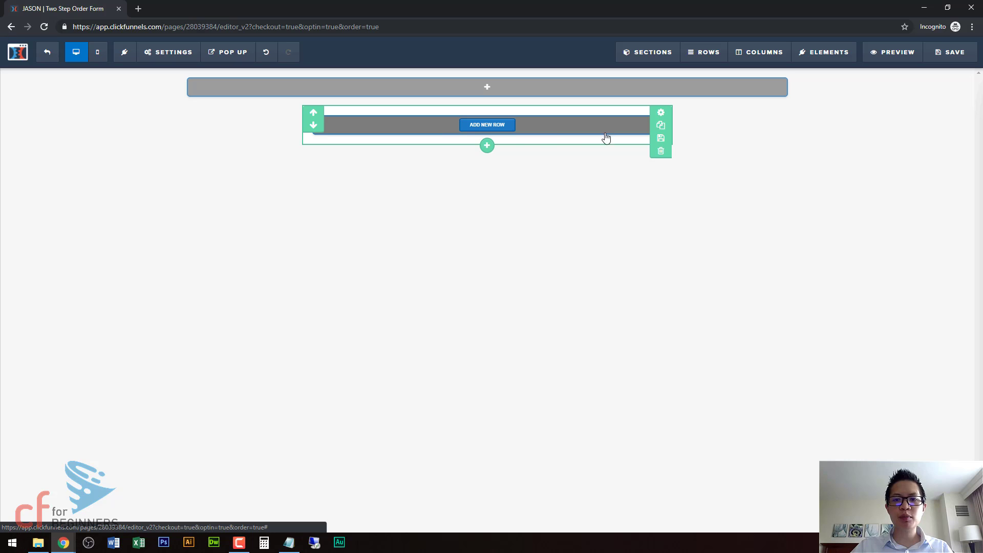
click(661, 152)
click(549, 85)
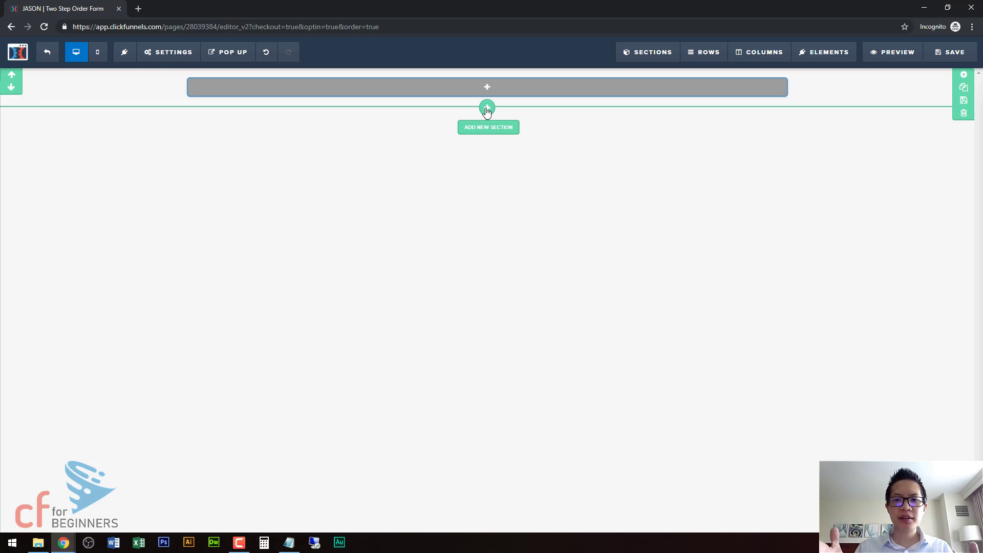
- Add a wide section below the full-width section and insert a one-column row into the full-width section
mouse_move(672, 59)
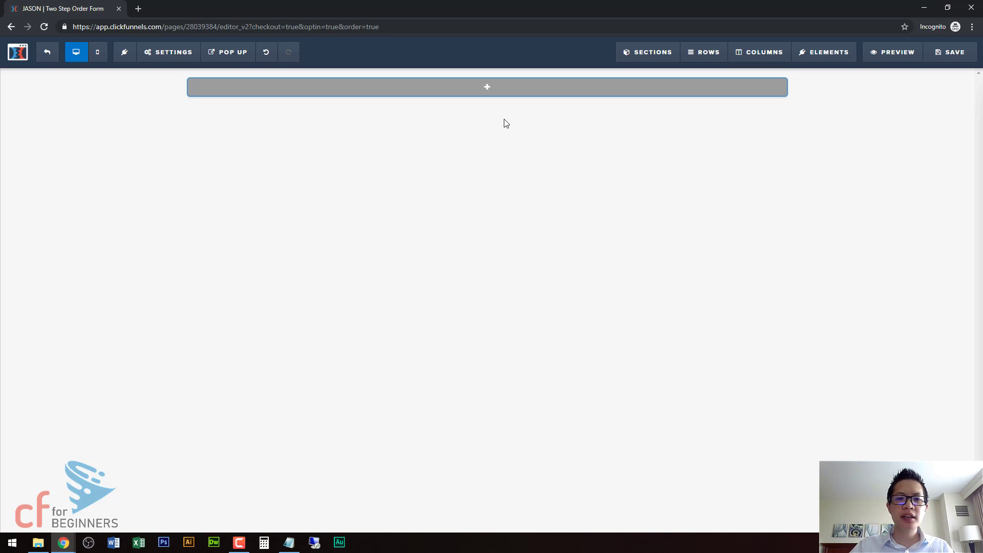
mouse_move(482, 89)
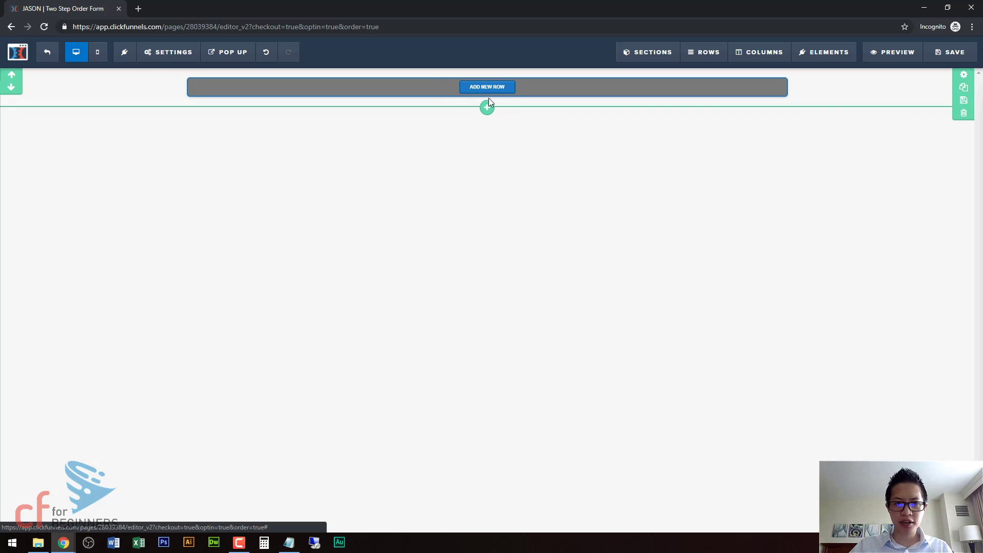
click(487, 109)
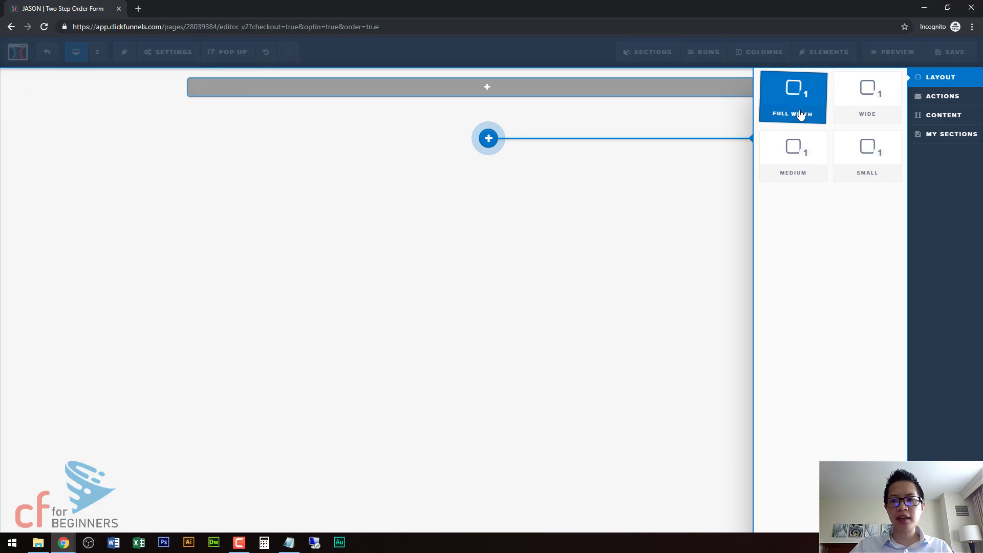
click(869, 112)
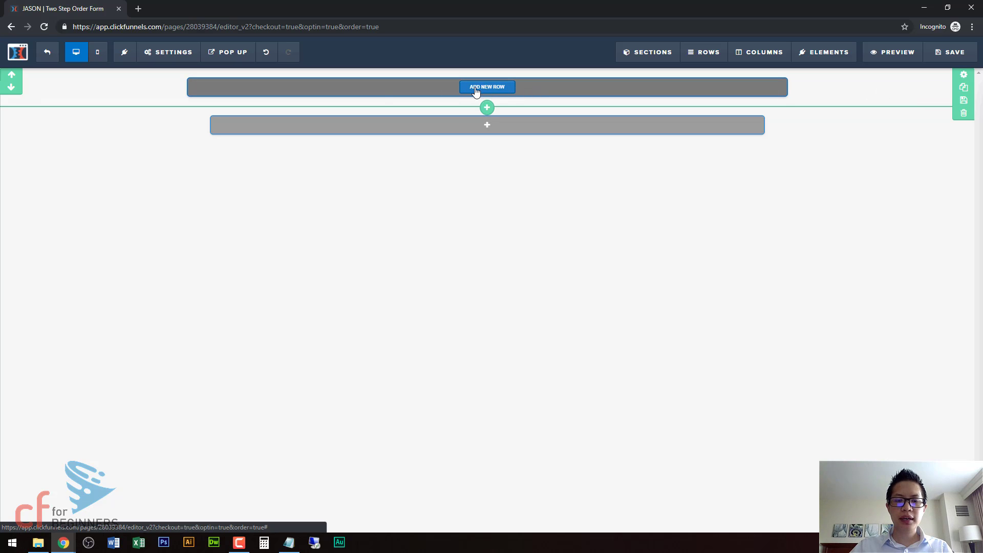
click(499, 88)
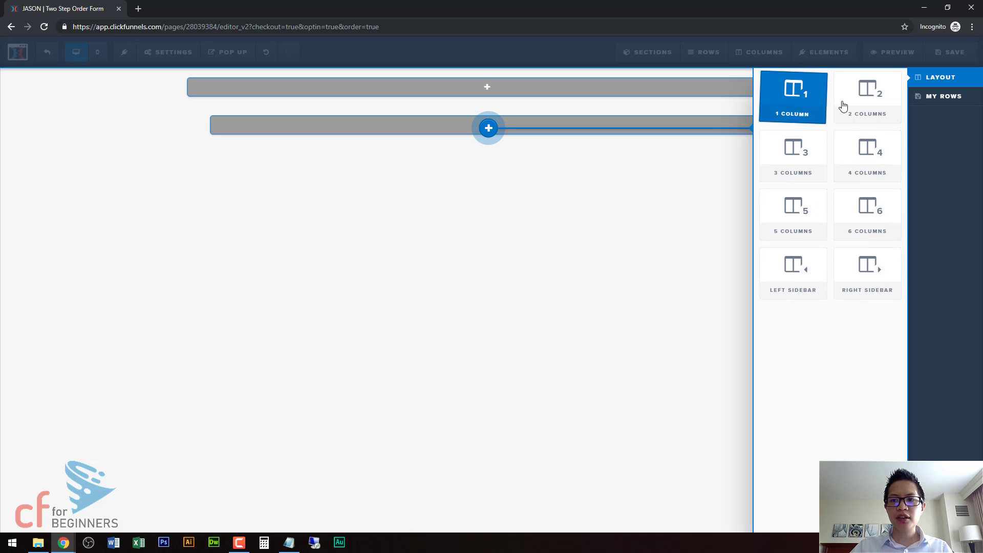
click(795, 100)
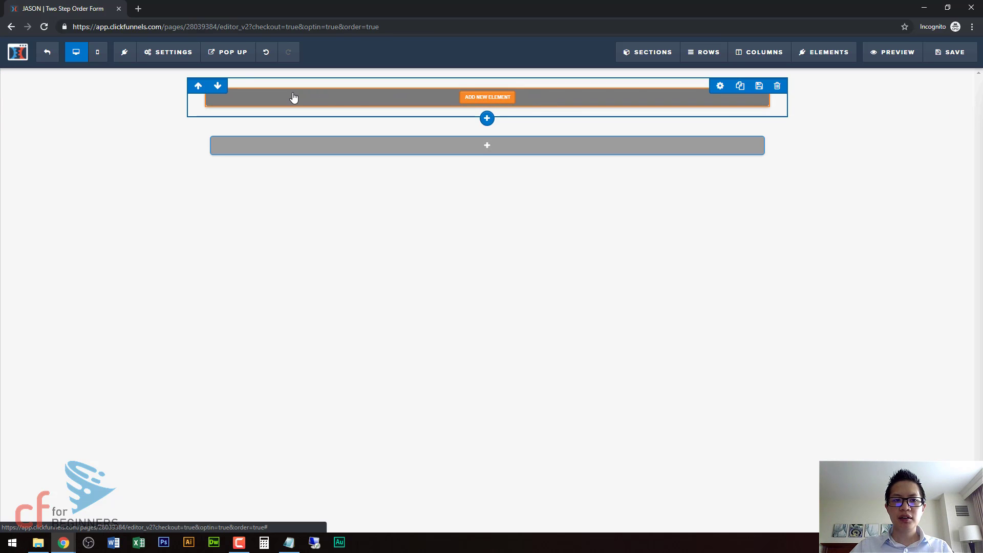
- Add an image element to the one-column row in the full-width section and place a headline element directly below the image
mouse_move(557, 102)
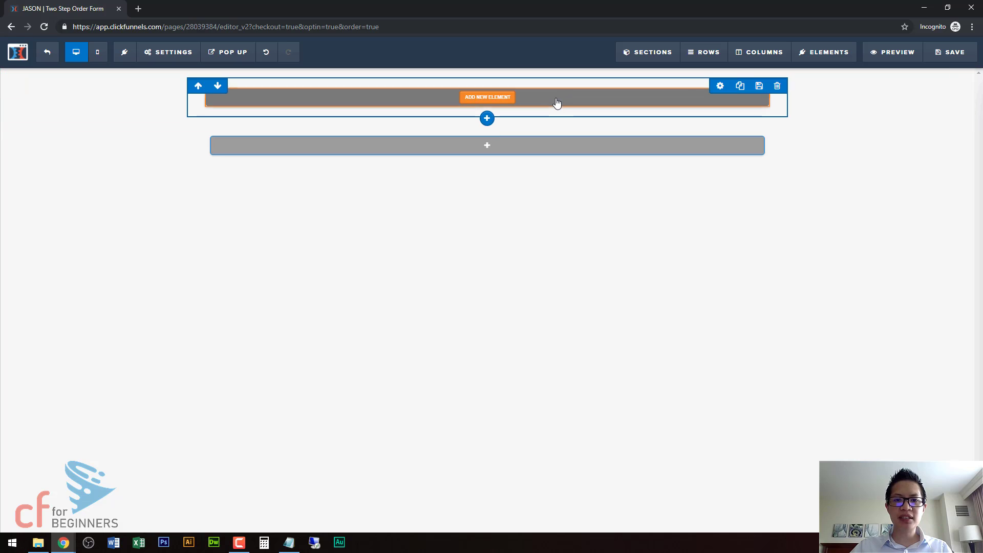
click(495, 104)
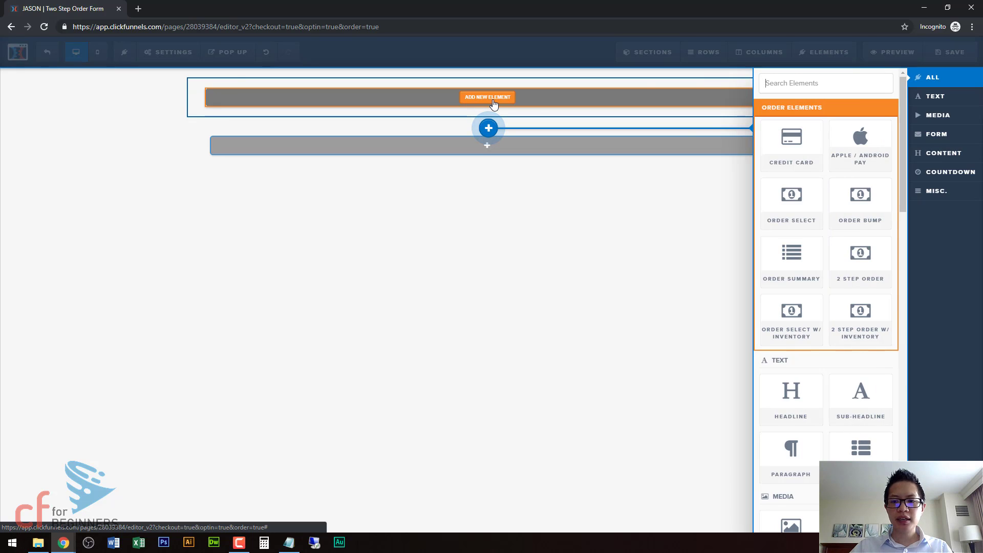
scroll(823, 287, down, 2)
scroll(817, 246, up, 2)
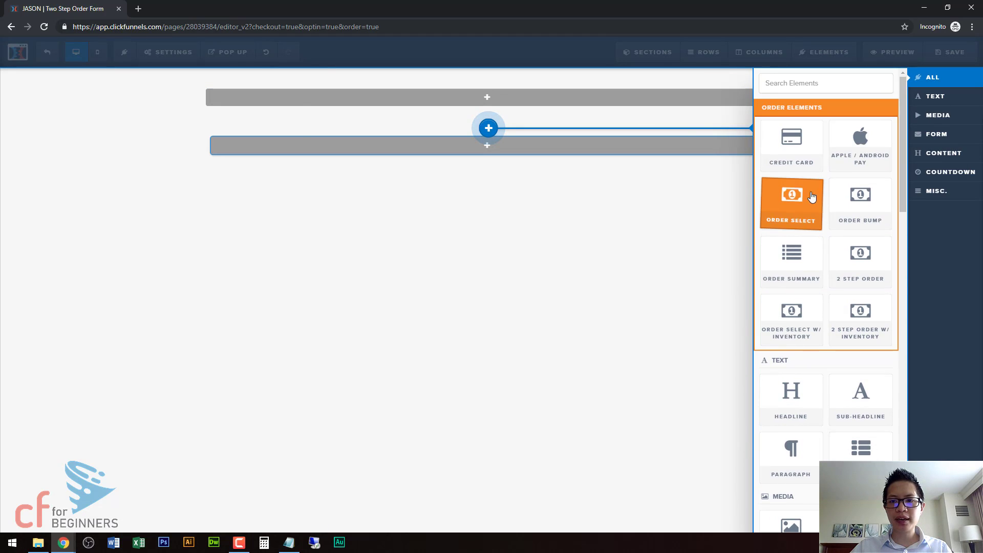
scroll(812, 197, down, 7)
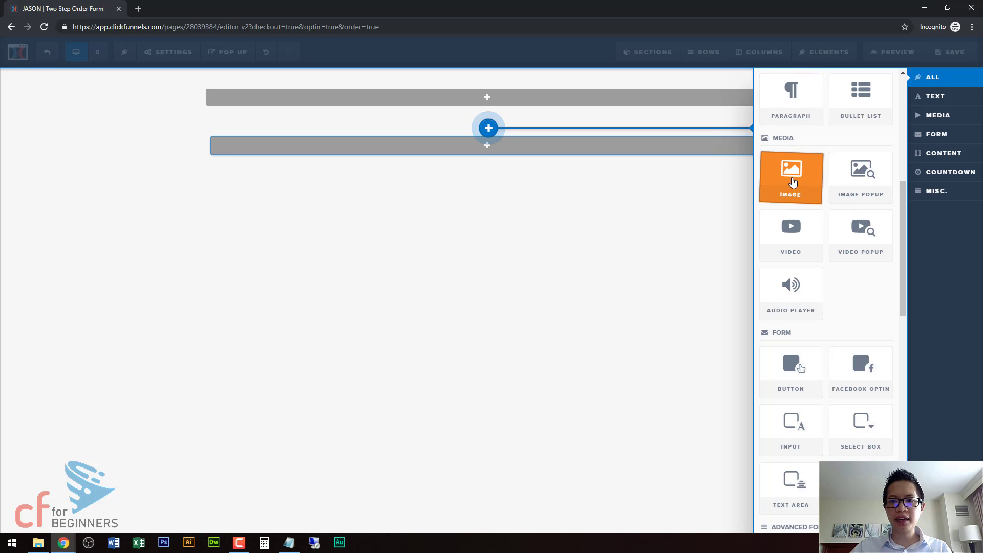
click(792, 183)
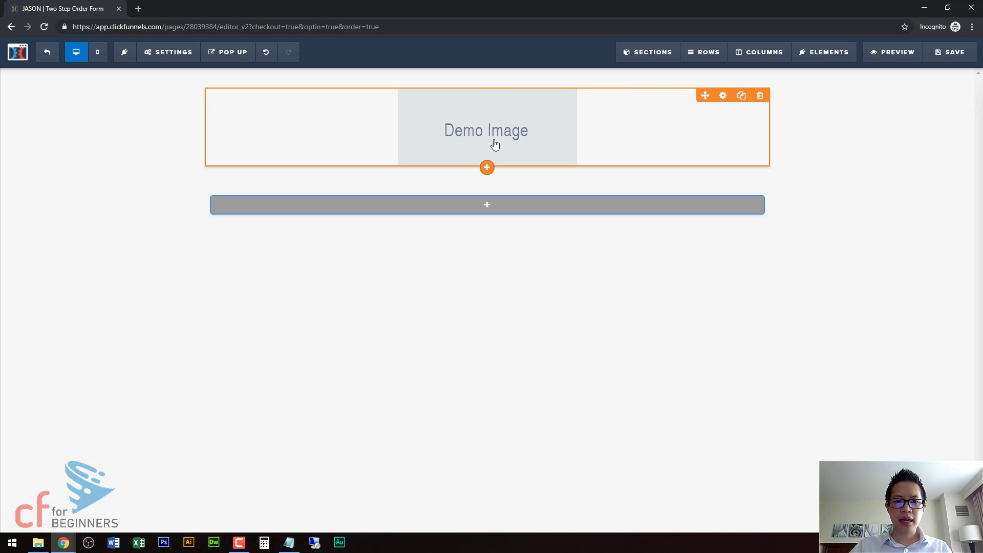
click(487, 169)
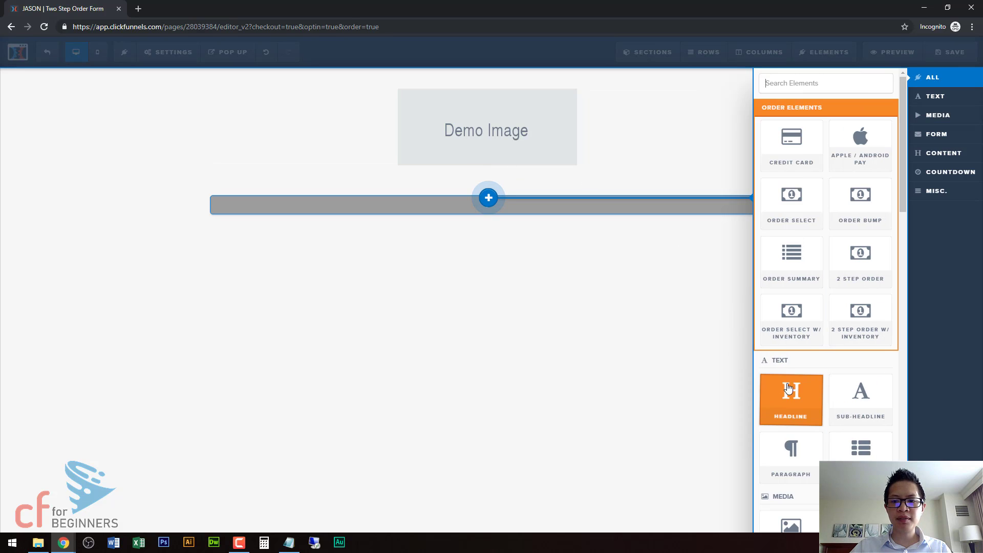
click(793, 394)
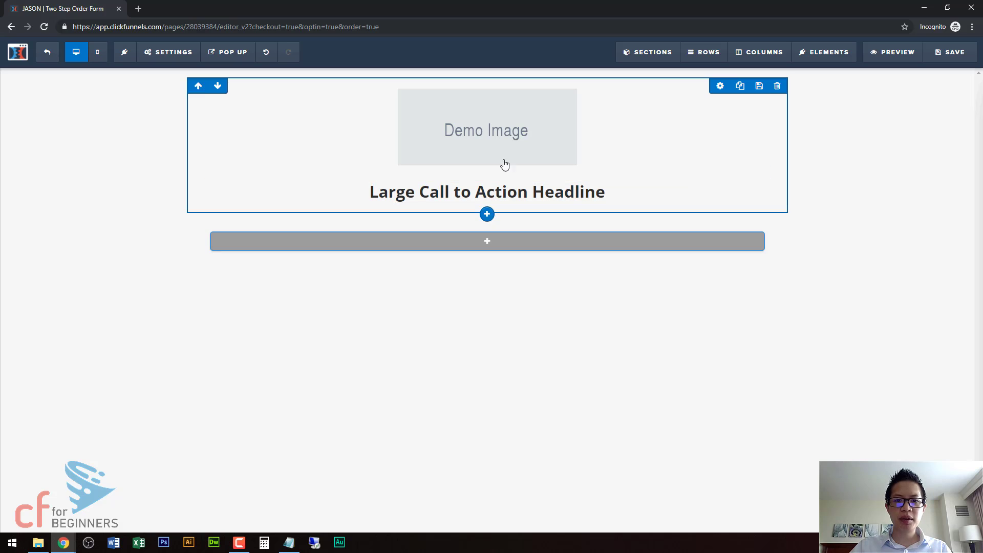